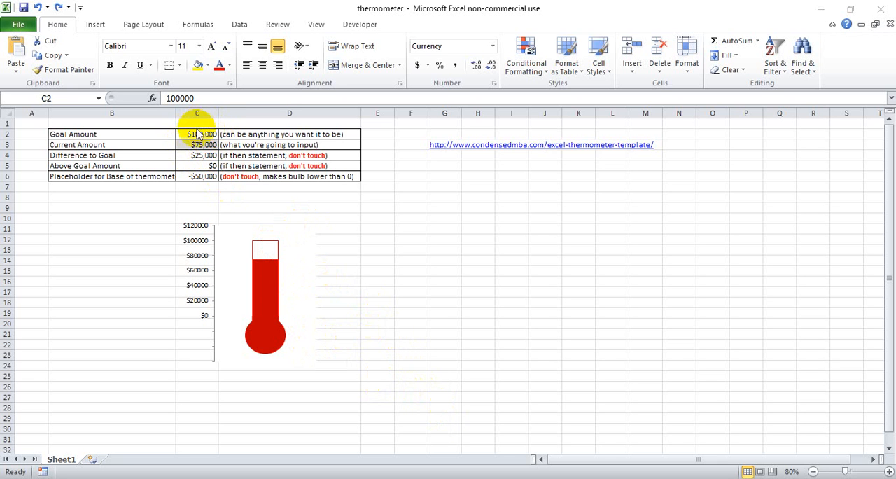
# Step: Inspect the goal amount and the formulas for Difference to Goal, Above Goal Amount and the thermometer base placeholder
pyautogui.press('F2')
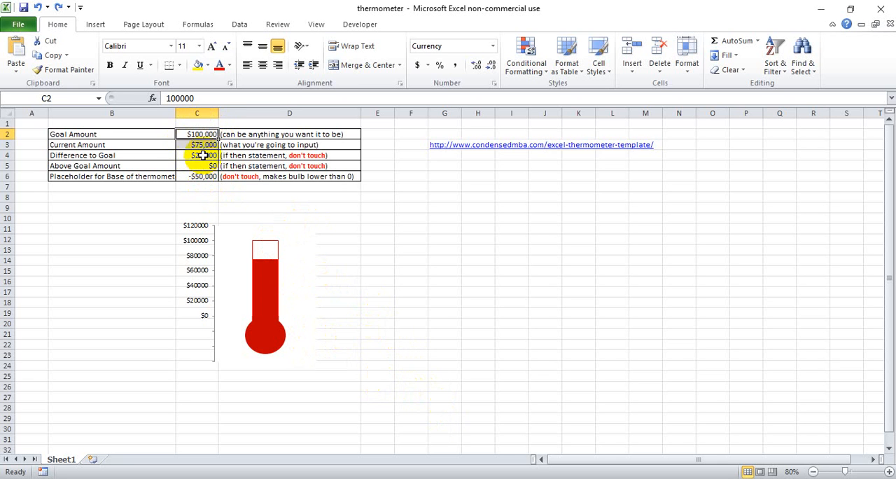
pyautogui.click(206, 156)
pyautogui.click(209, 166)
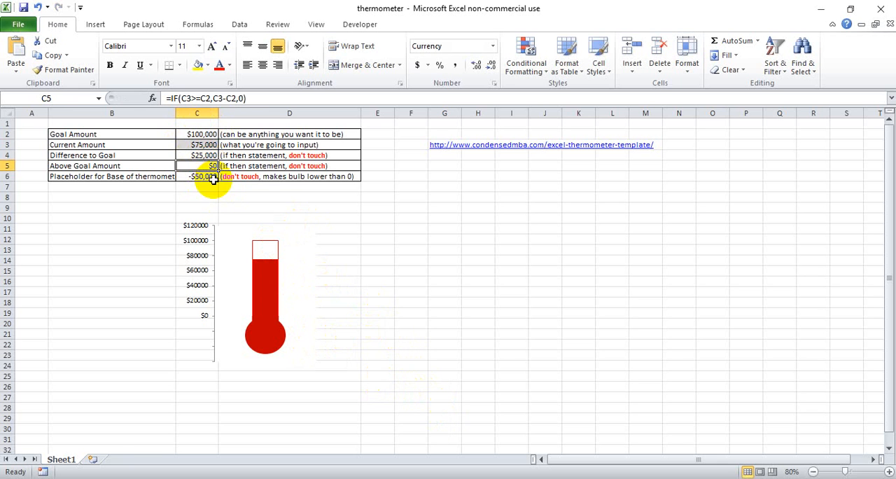
pyautogui.click(210, 176)
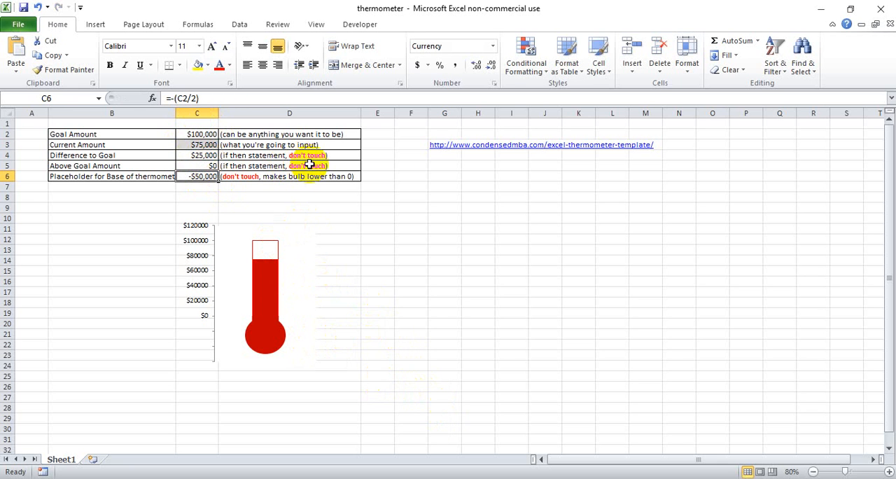
pyautogui.click(207, 156)
pyautogui.keyDown('shift'); pyautogui.click(209, 176); pyautogui.keyUp('shift')
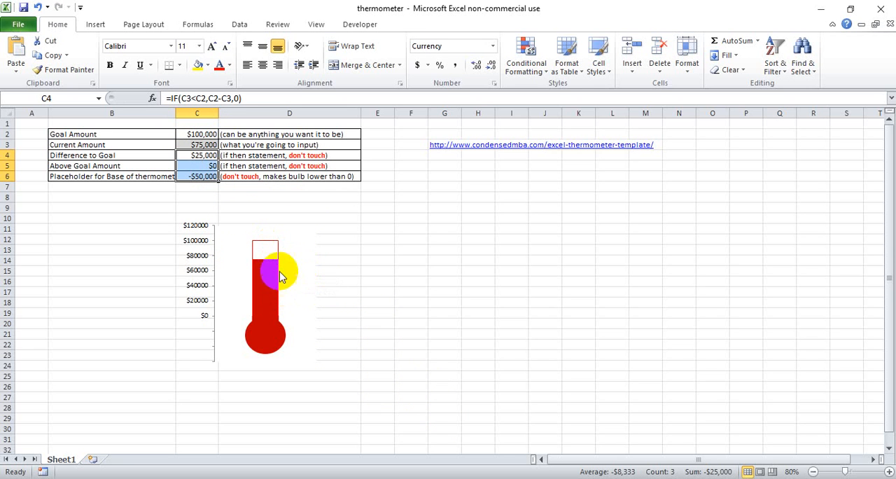
# Step: Set the Current Amount in C3 to 10000 to test the thermometer chart's lower range
pyautogui.click(208, 145)
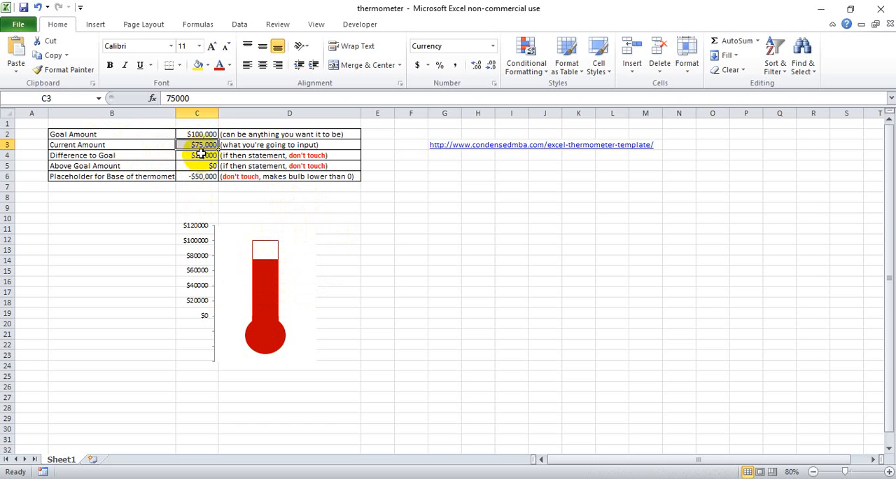
pyautogui.write('10')
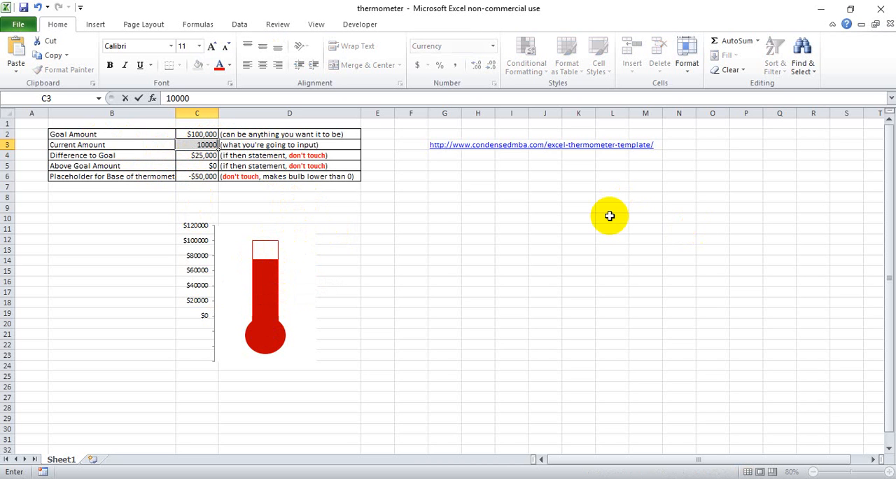
pyautogui.press('Return')
pyautogui.click(272, 344)
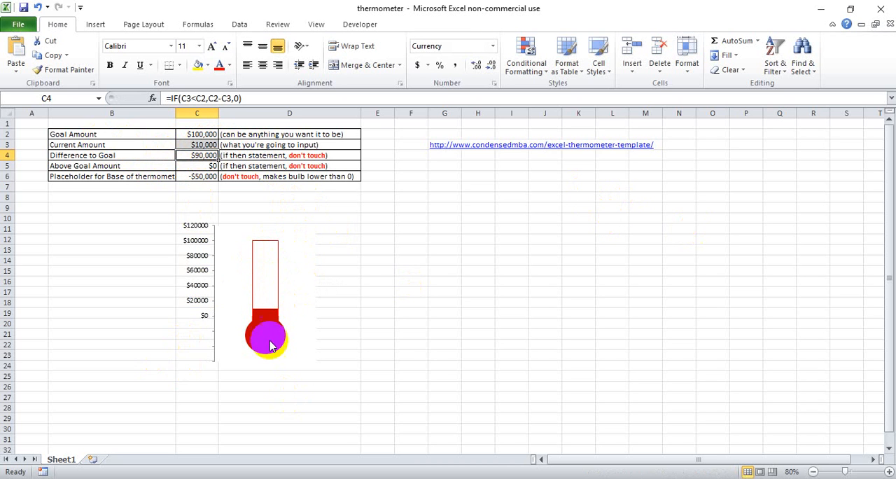
pyautogui.click(274, 329)
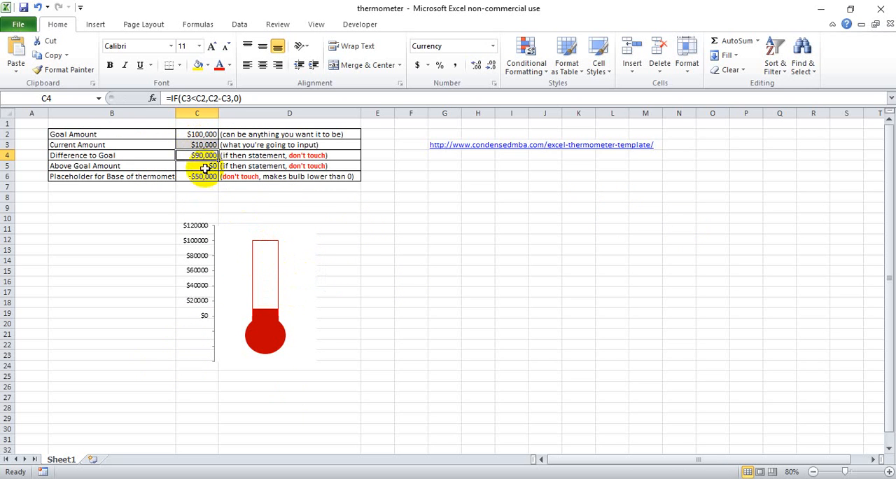
# Step: Set the Current Amount in C3 to 80000
pyautogui.click(210, 144)
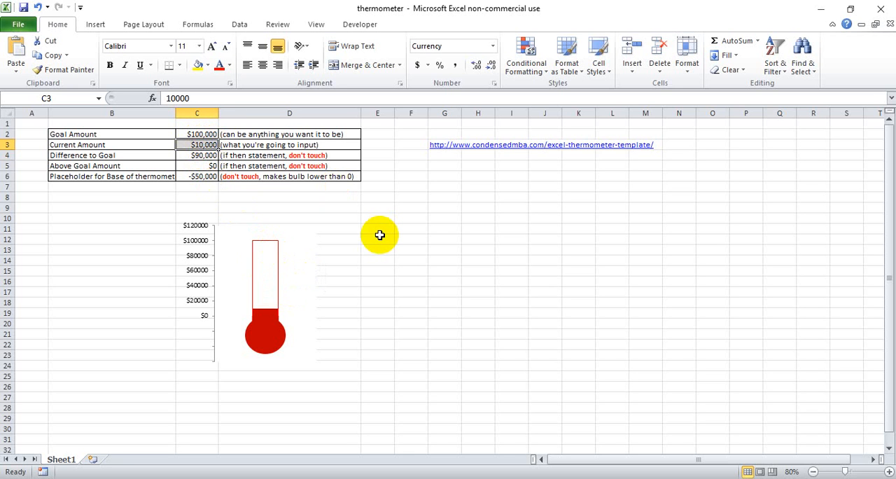
pyautogui.write('80')
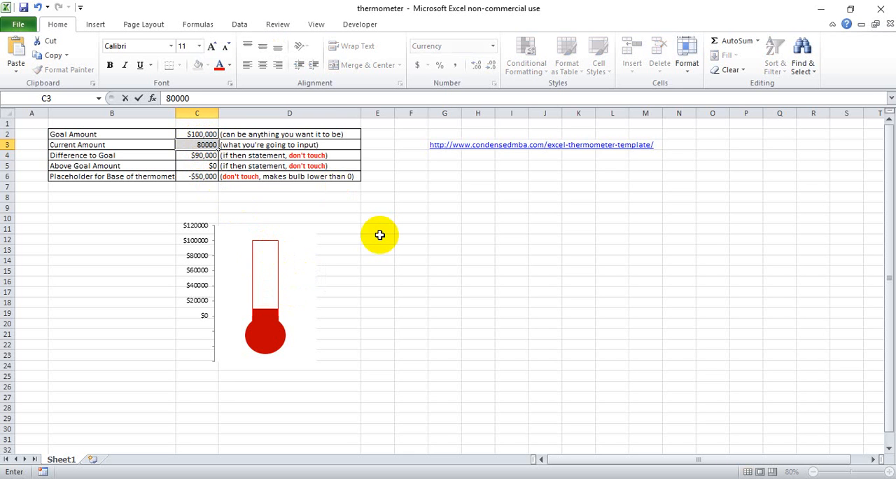
pyautogui.press('Return')
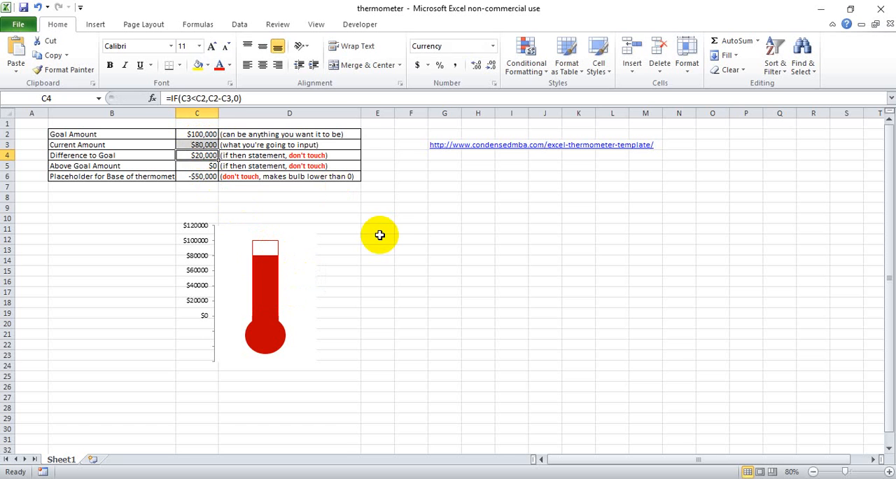
# Step: Set the Current Amount in C3 to 125000 so that it exceeds the goal
pyautogui.click(209, 145)
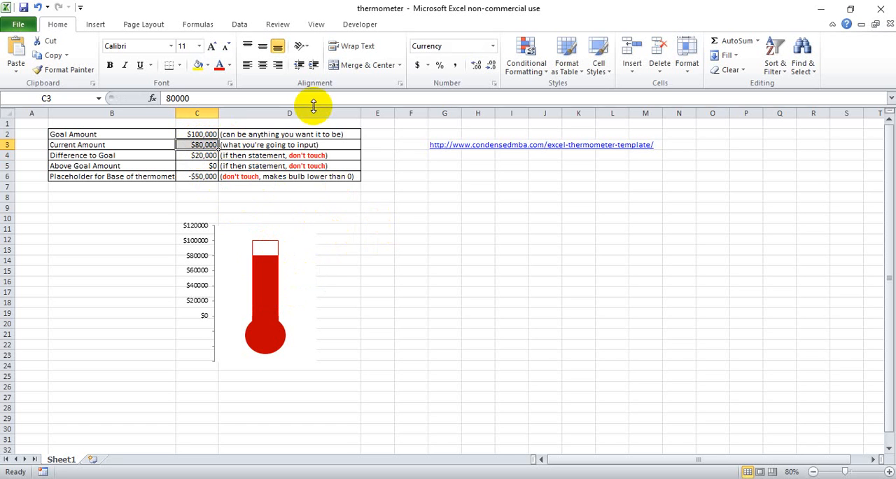
pyautogui.write('125000')
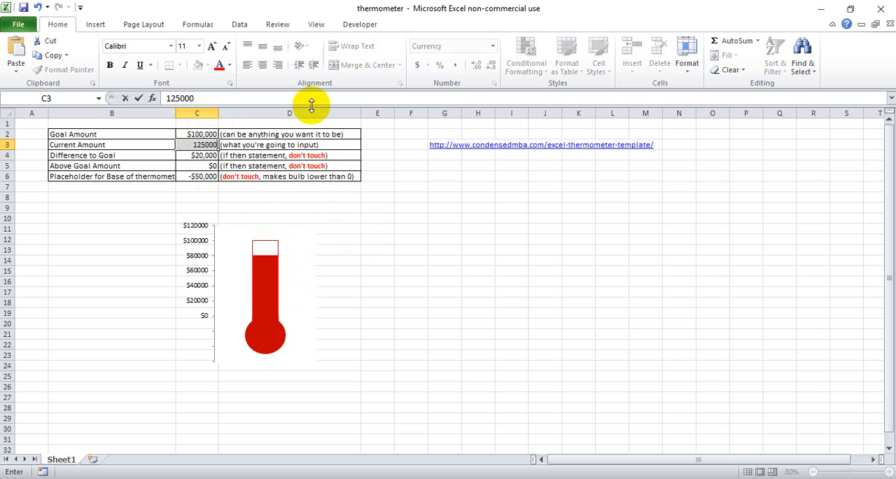
pyautogui.press('Return')
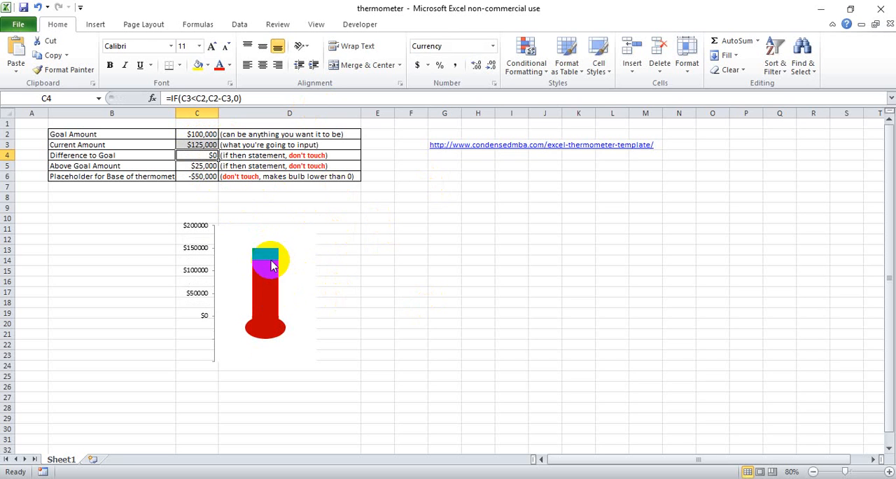
# Step: View the options available for the green above-goal series in the thermometer chart
pyautogui.moveTo(270, 255)
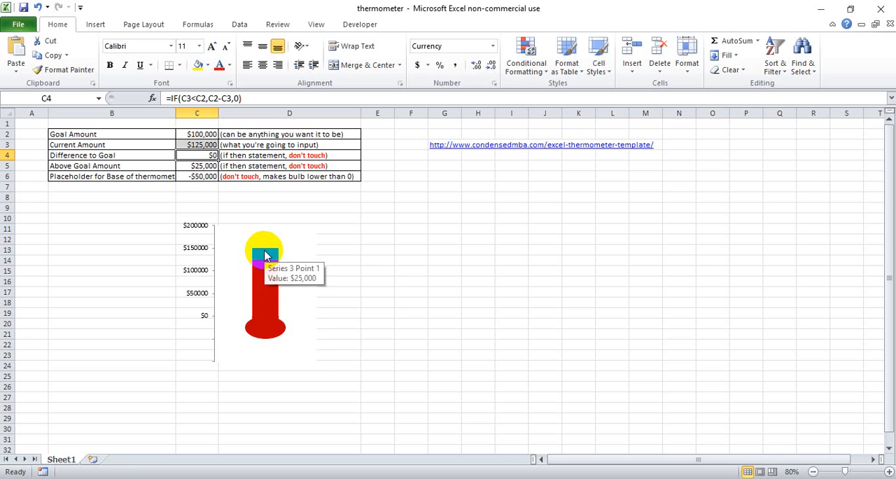
pyautogui.click(272, 259)
pyautogui.rightClick(272, 261)
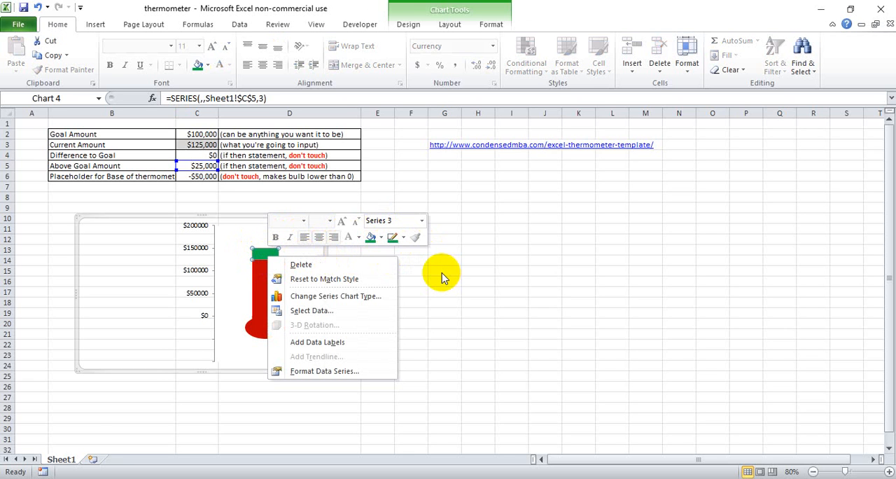
pyautogui.press('Escape')
# Step: Set the Goal Amount in C2 to 450000
pyautogui.click(195, 144)
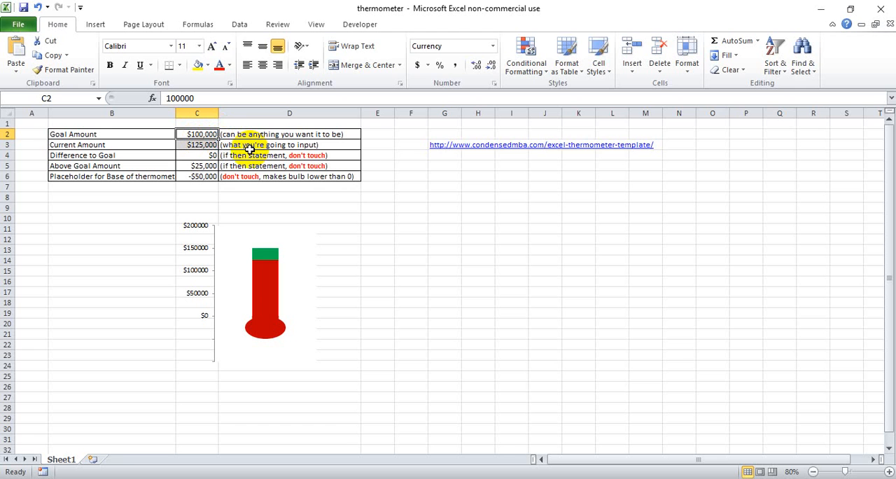
pyautogui.write('450000')
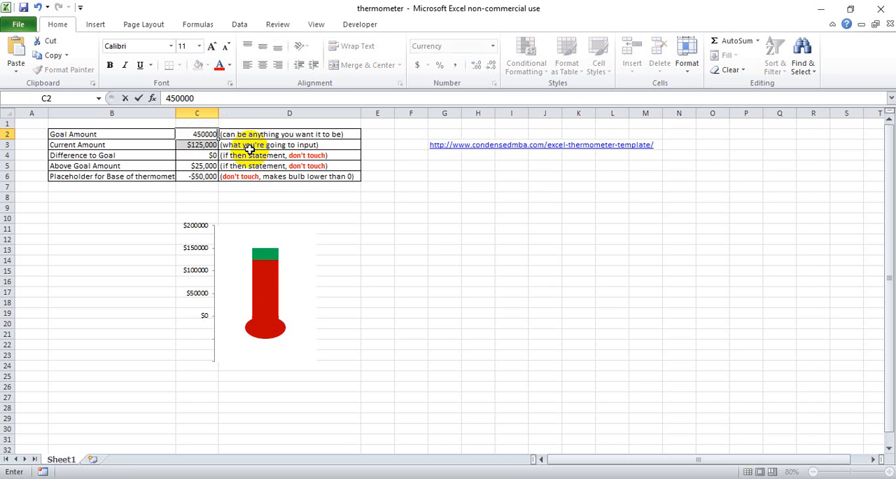
pyautogui.press('Return')
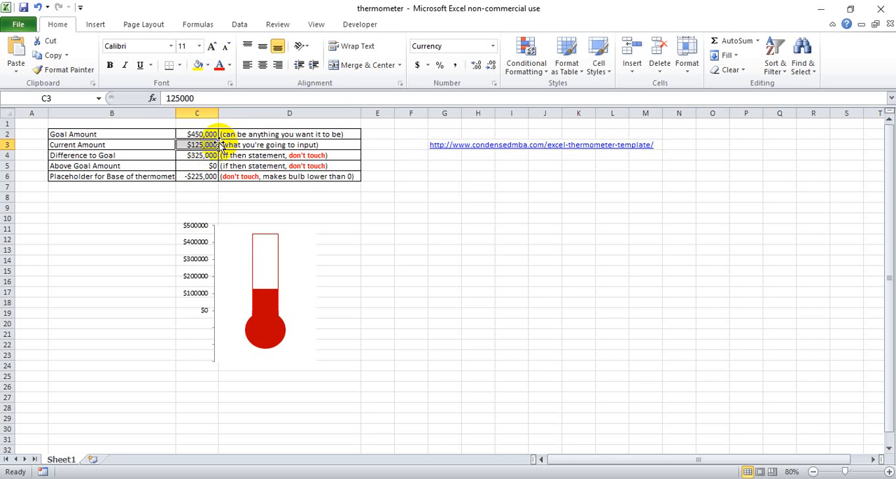
# Step: Enter 2000000 as the Current Amount in C3 and correct it to 20000
pyautogui.write('20')
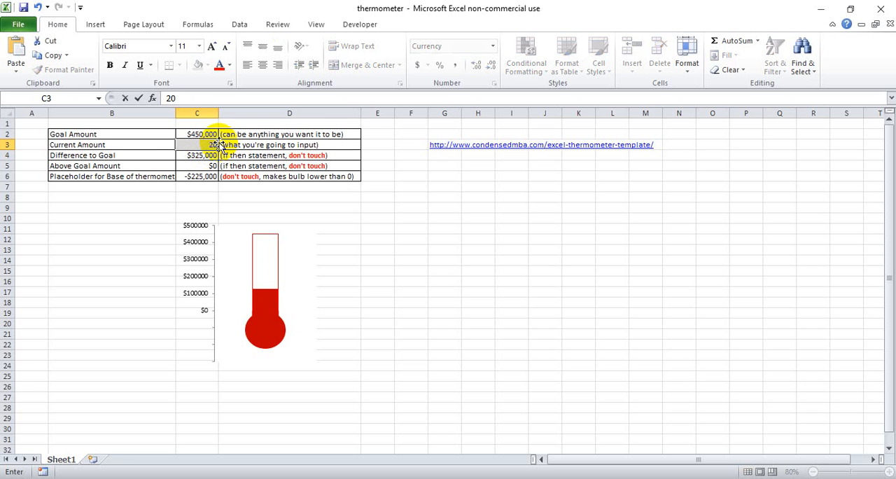
pyautogui.press('Return')
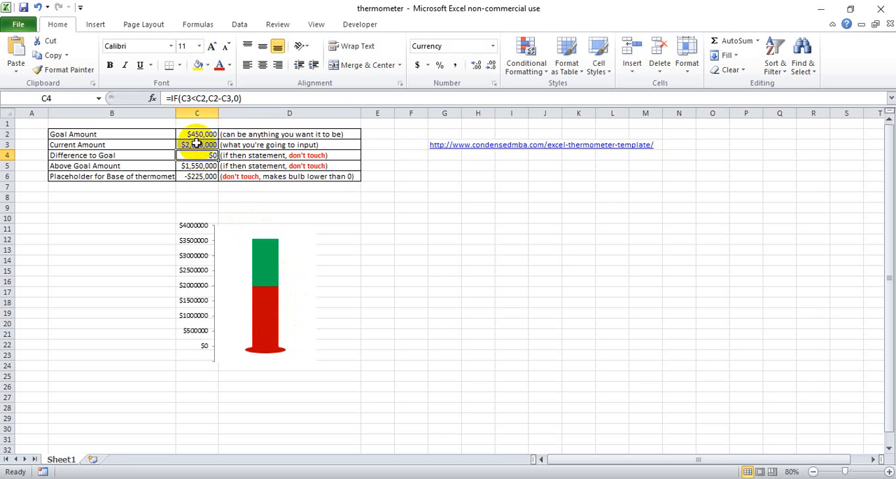
pyautogui.click(205, 145)
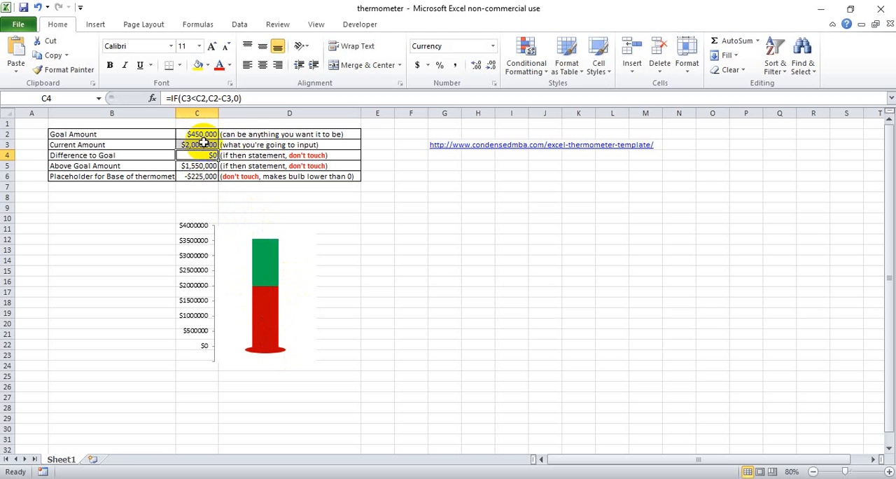
pyautogui.click(210, 98)
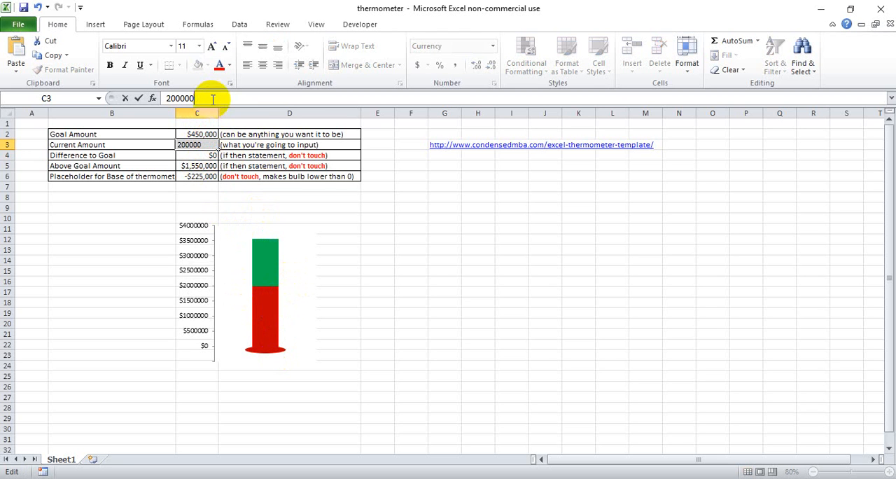
pyautogui.press('Return')
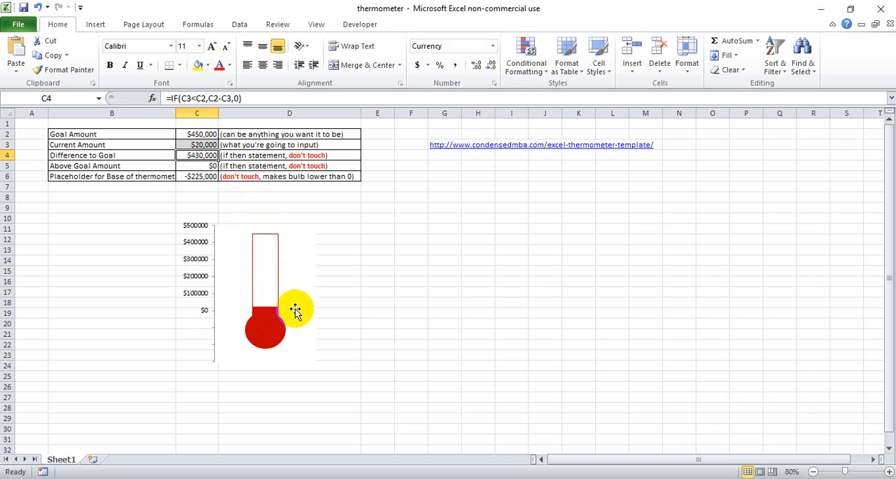
pyautogui.click(194, 146)
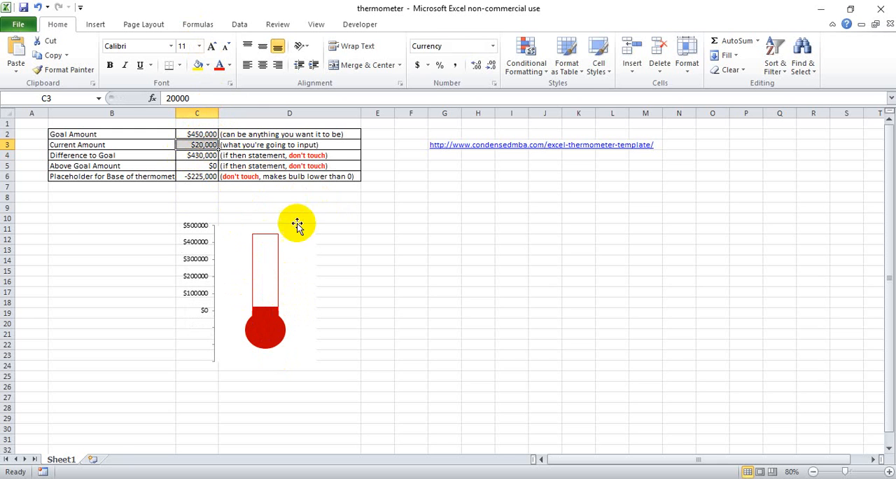
# Step: Add and apply the custom number format #;;0 to the thermometer chart's vertical axis, dropping the dollar signs
pyautogui.click(199, 241)
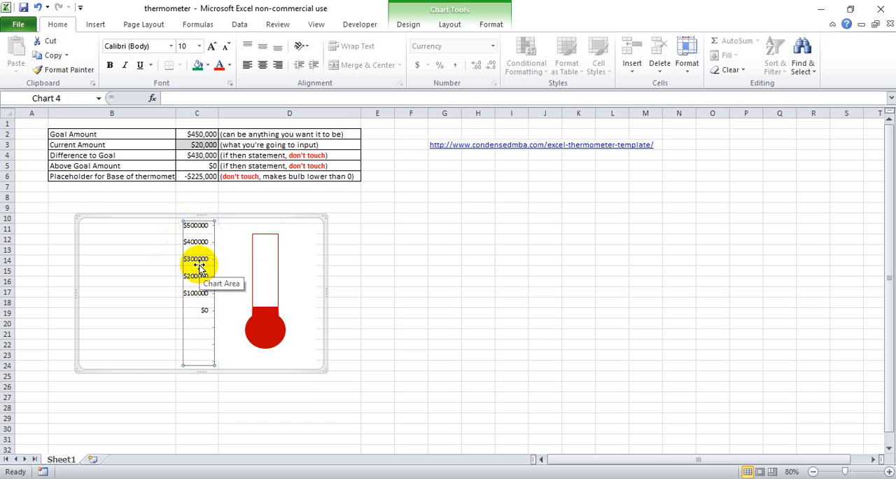
pyautogui.rightClick(202, 264)
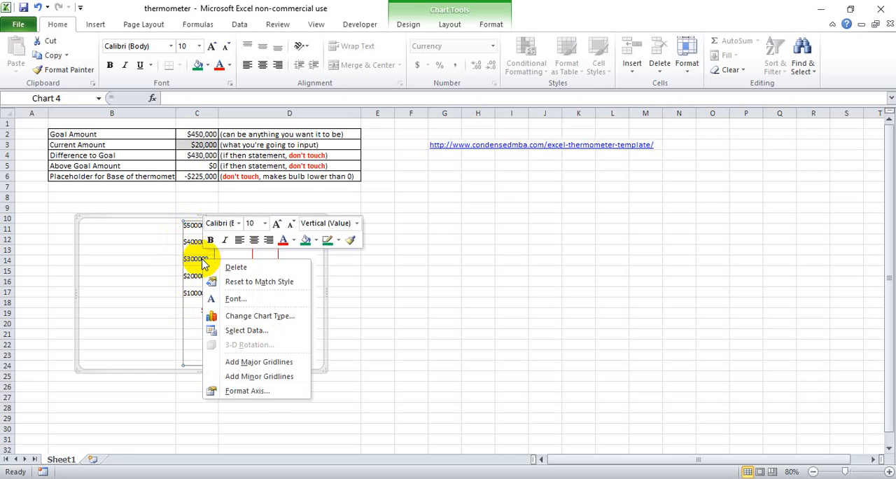
pyautogui.click(267, 397)
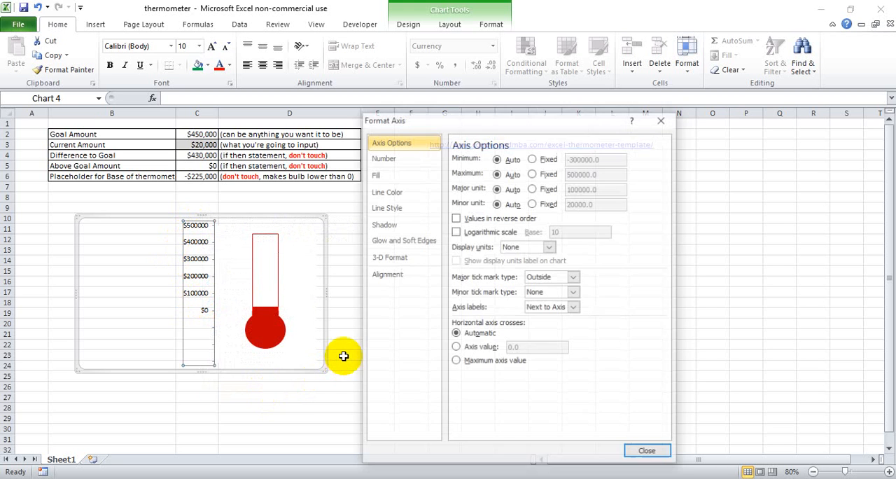
pyautogui.moveTo(543, 120); pyautogui.dragTo(548, 122)
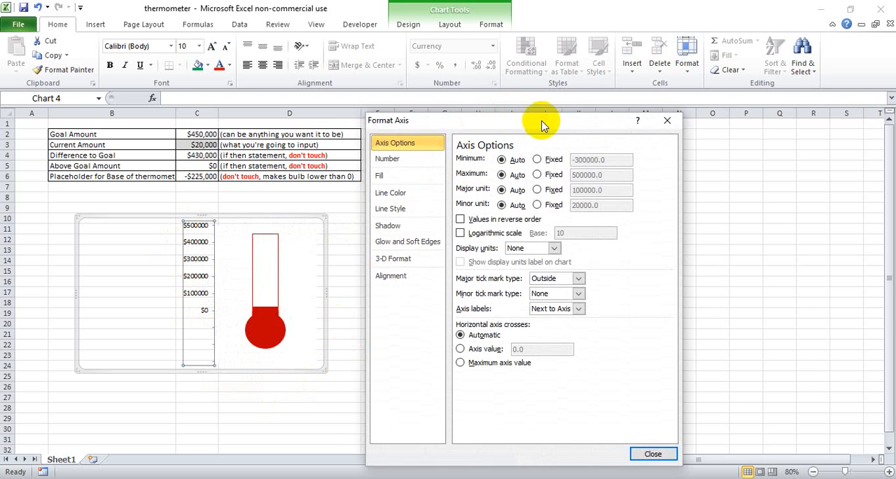
pyautogui.click(402, 164)
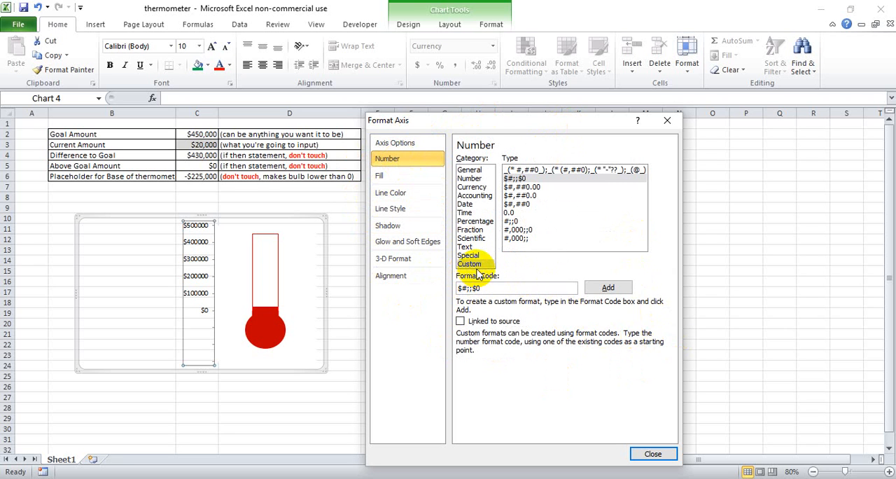
pyautogui.moveTo(490, 289); pyautogui.dragTo(420, 283)
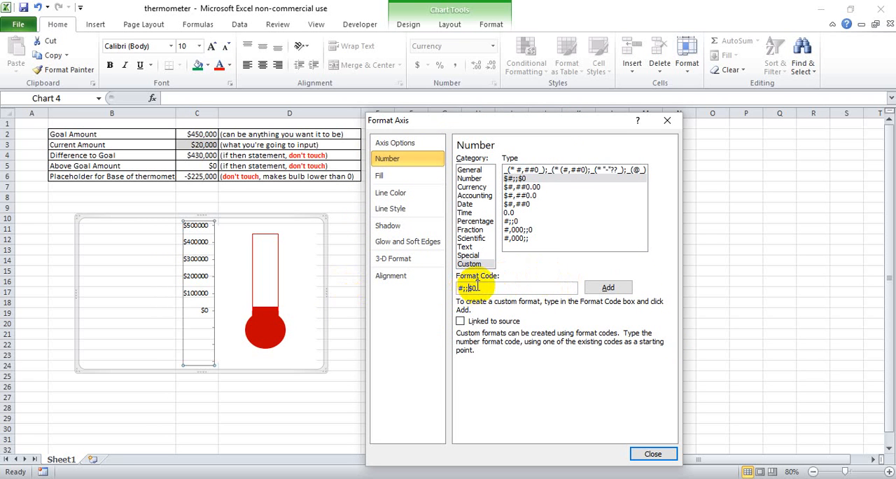
pyautogui.click(615, 289)
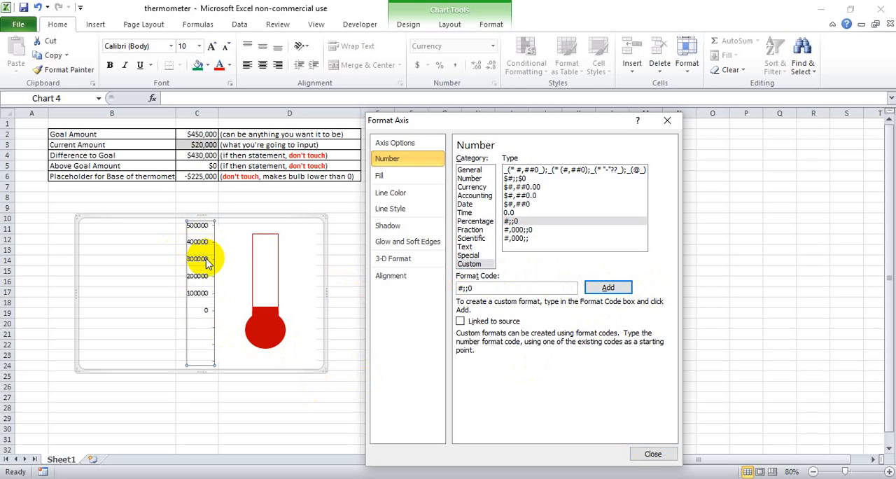
# Step: Change the vertical axis's custom number format to #,000;;0 to include thousands separators
pyautogui.click(462, 287)
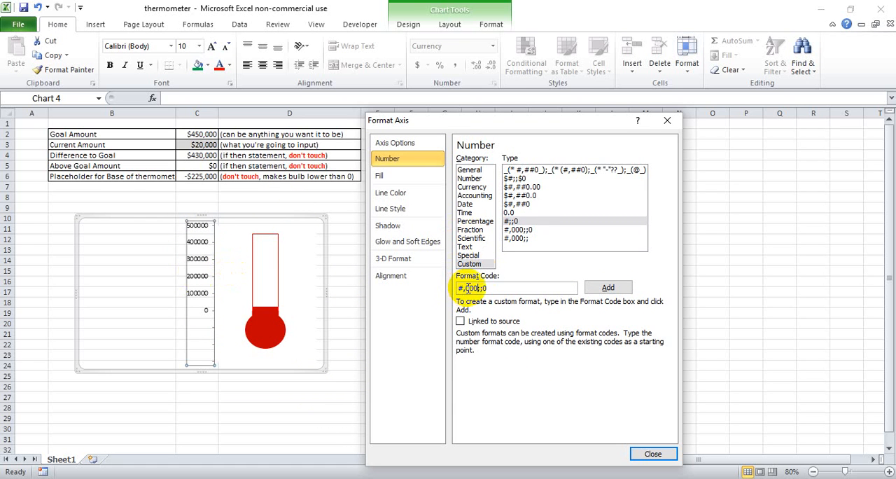
pyautogui.click(608, 287)
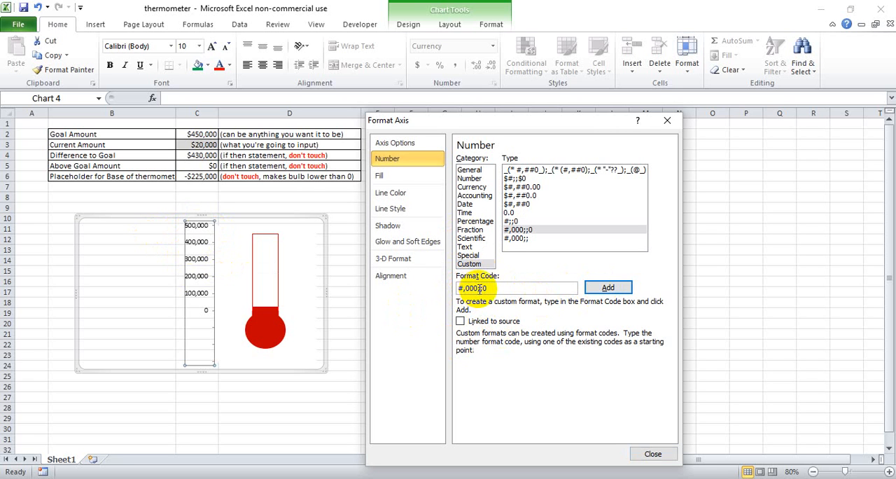
pyautogui.moveTo(499, 288); pyautogui.dragTo(455, 291)
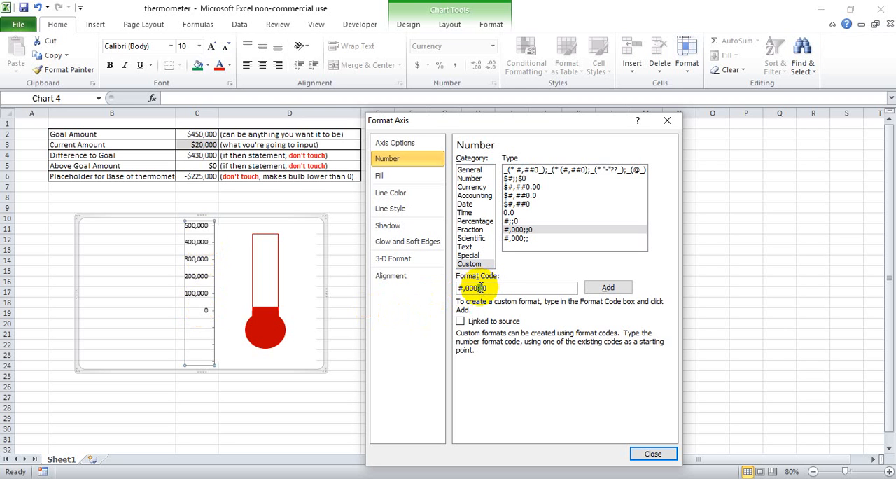
# Step: Try the custom number format #,000;;- on the vertical axis to show zero as a dash
pyautogui.moveTo(477, 288); pyautogui.dragTo(486, 288)
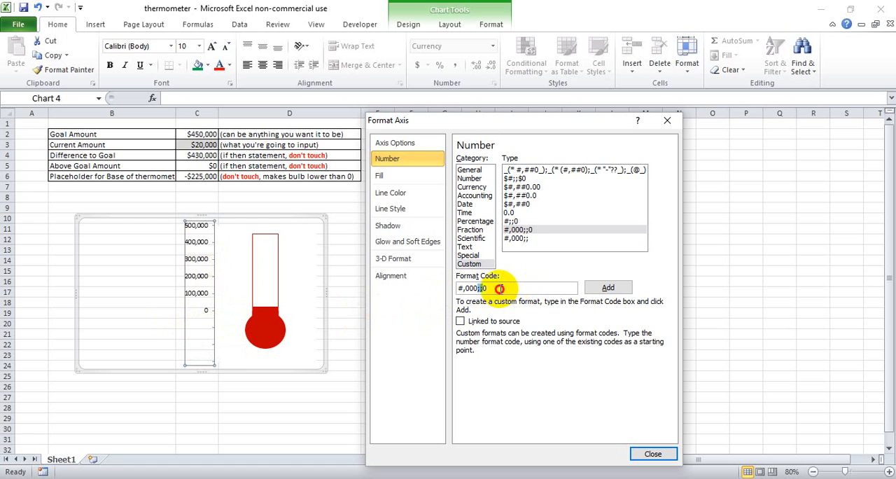
pyautogui.click(485, 287)
pyautogui.moveTo(488, 288); pyautogui.dragTo(504, 317)
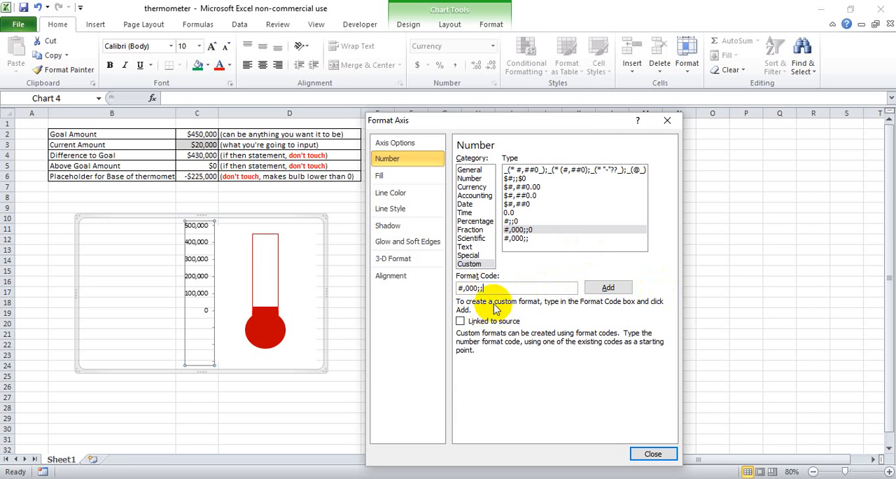
pyautogui.click(629, 293)
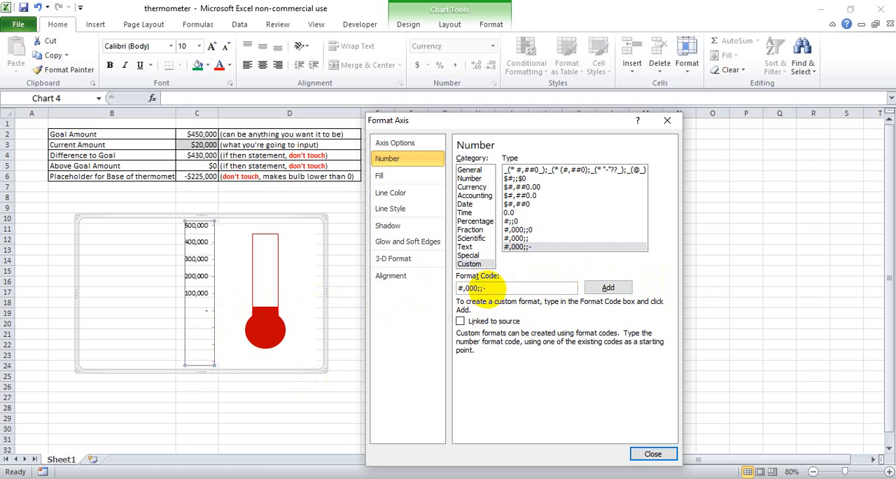
# Step: Restore the vertical axis's custom number format to #,000;;0 and finish formatting the axis
pyautogui.click(609, 287)
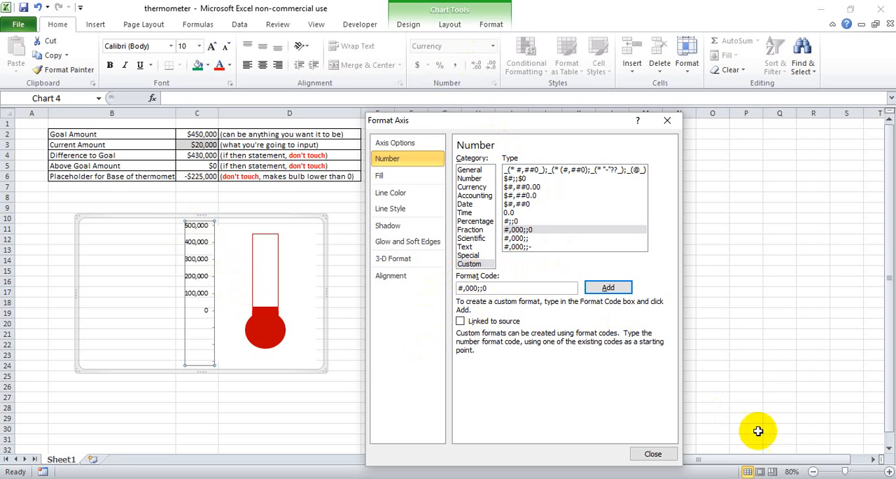
pyautogui.click(666, 455)
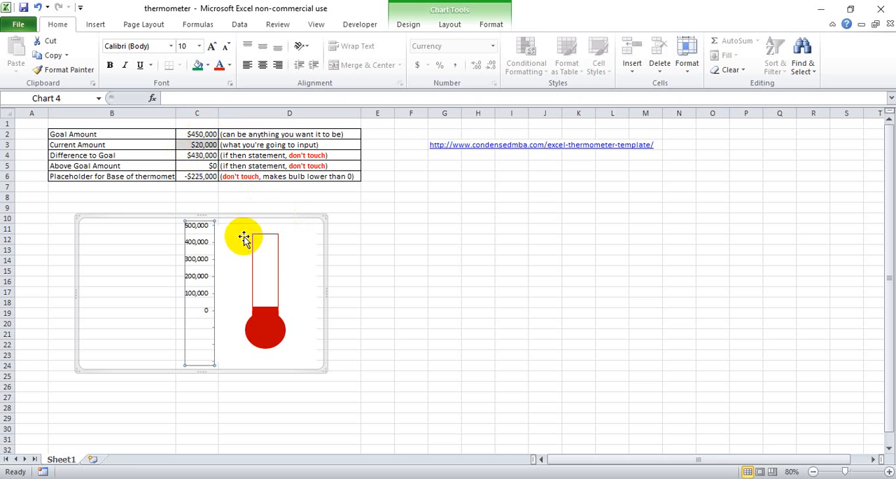
# Step: Highlight the don't-touch formula rows B4:D6 and the editable amounts in C2:C3
pyautogui.moveTo(304, 154); pyautogui.dragTo(150, 177)
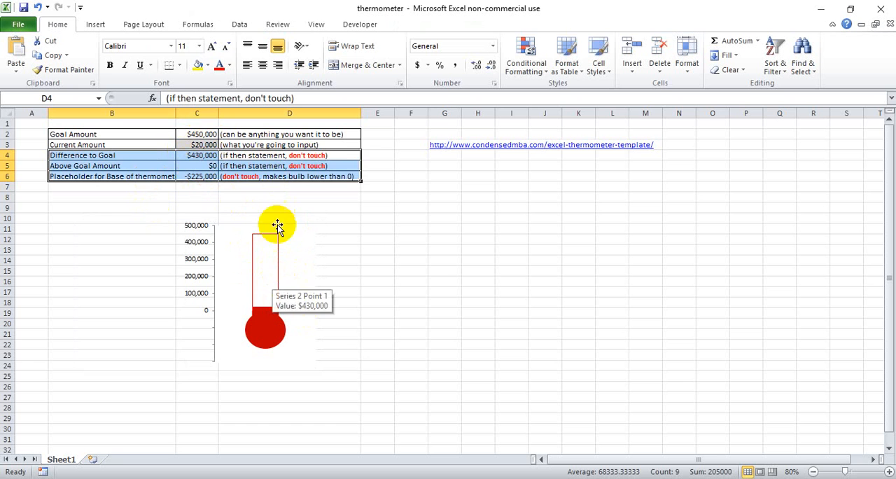
pyautogui.moveTo(207, 134); pyautogui.dragTo(210, 146)
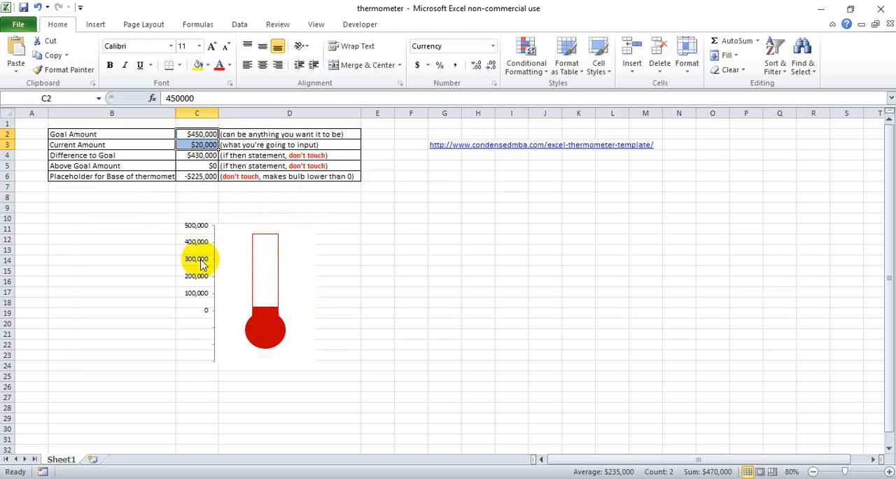
# Step: Select the thermometer chart for further layout changes
pyautogui.click(283, 227)
pyautogui.click(283, 218)
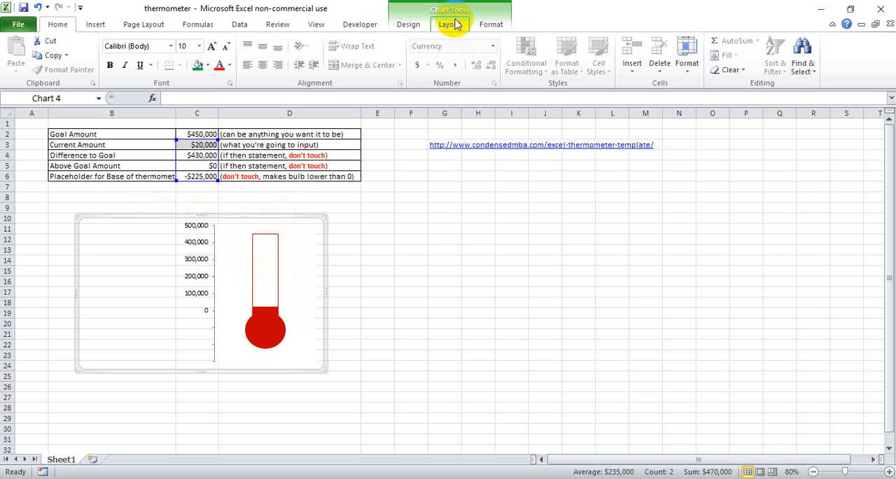